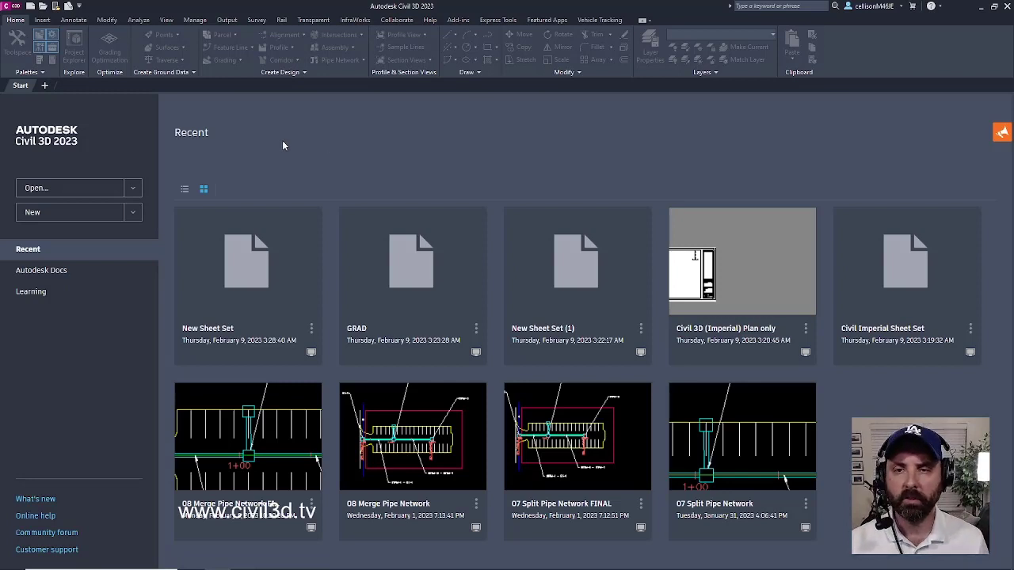
# Create a new drawing, Drawing8, from the Autodesk Civil 3D (Imperial) NCS template.
pyautogui.click(16, 8)
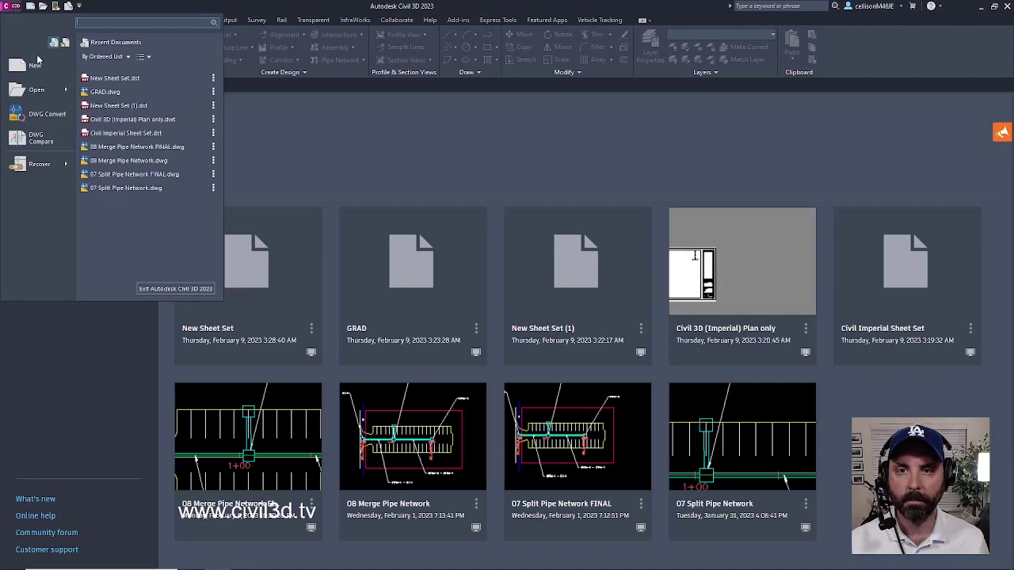
pyautogui.click(34, 64)
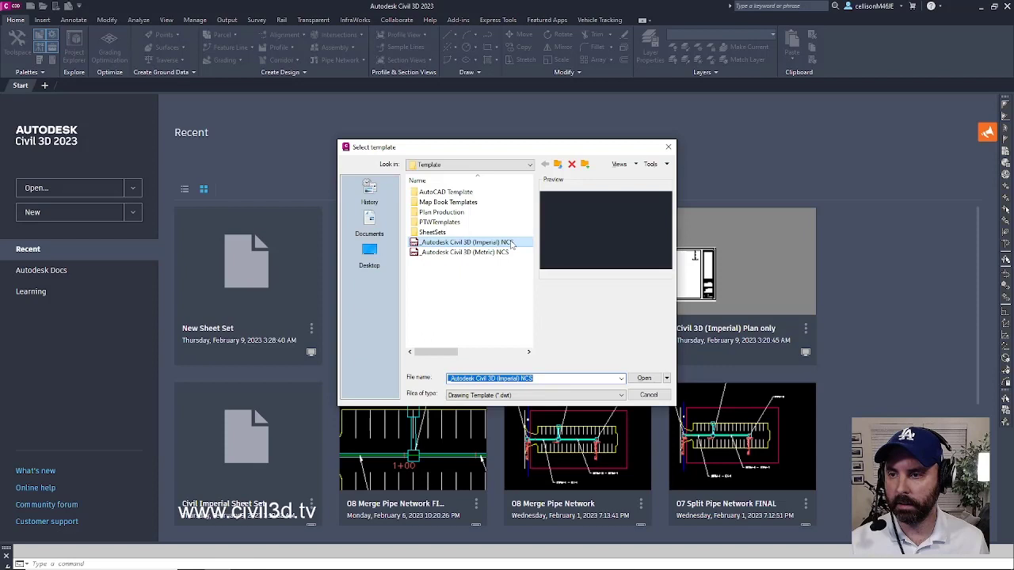
pyautogui.click(646, 379)
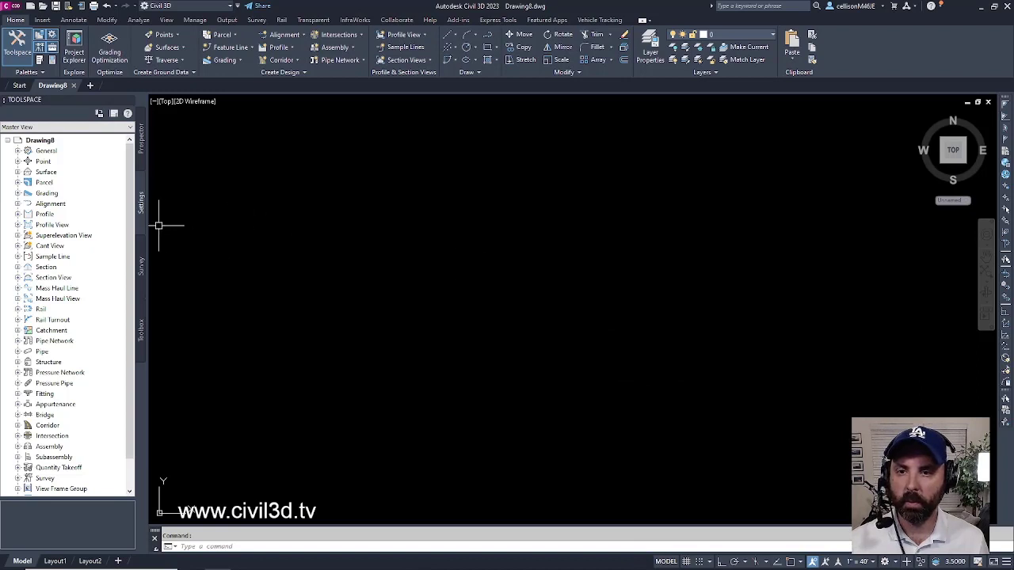
# Expand Surface > Surface Styles to list Border Only, Contours and Triangles, and Slope Banding (2D).
pyautogui.click(30, 173)
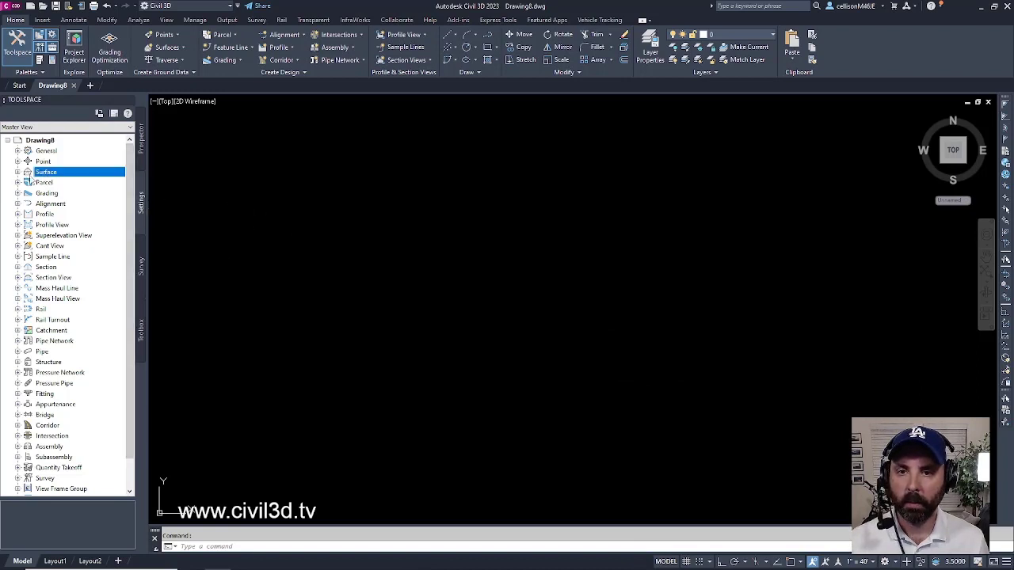
pyautogui.doubleClick(25, 176)
pyautogui.click(28, 182)
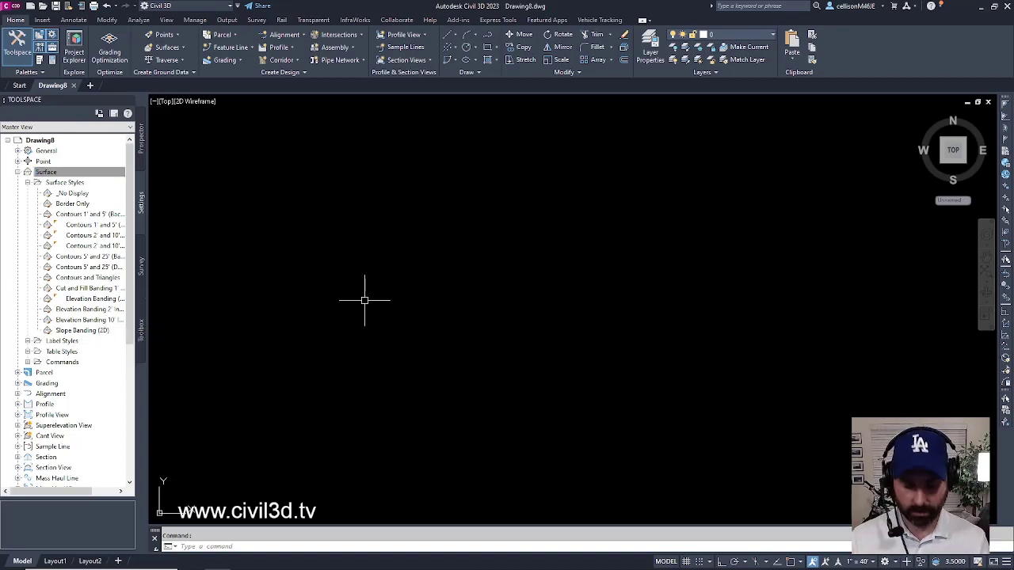
pyautogui.write('la')
pyautogui.press('Return')
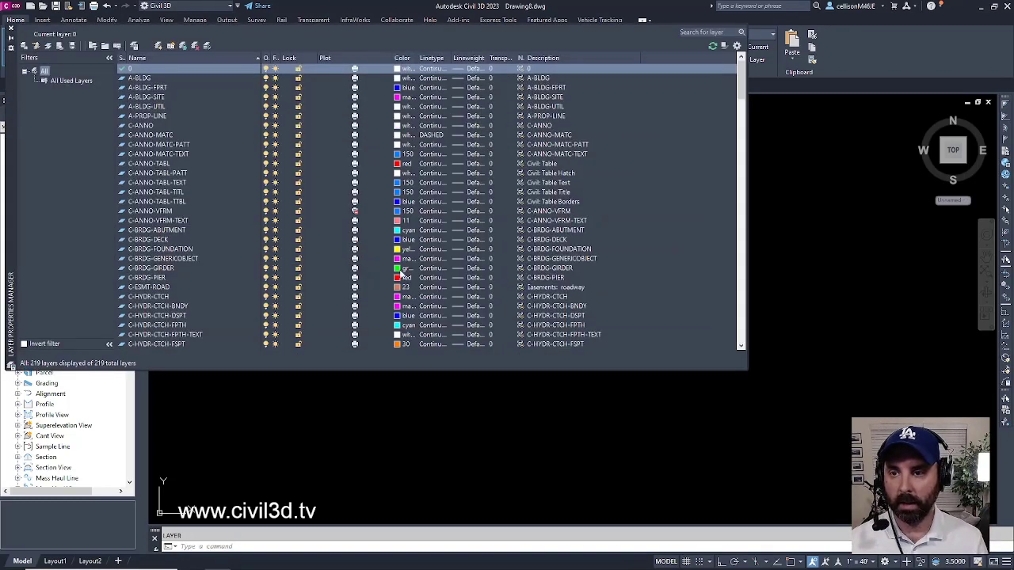
pyautogui.moveTo(741, 83); pyautogui.dragTo(737, 326)
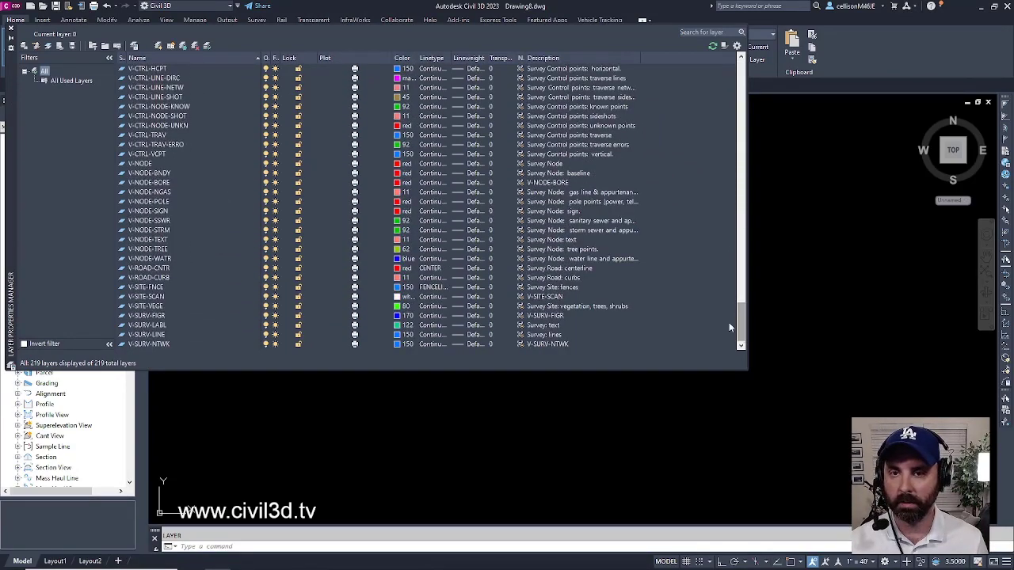
pyautogui.click(10, 30)
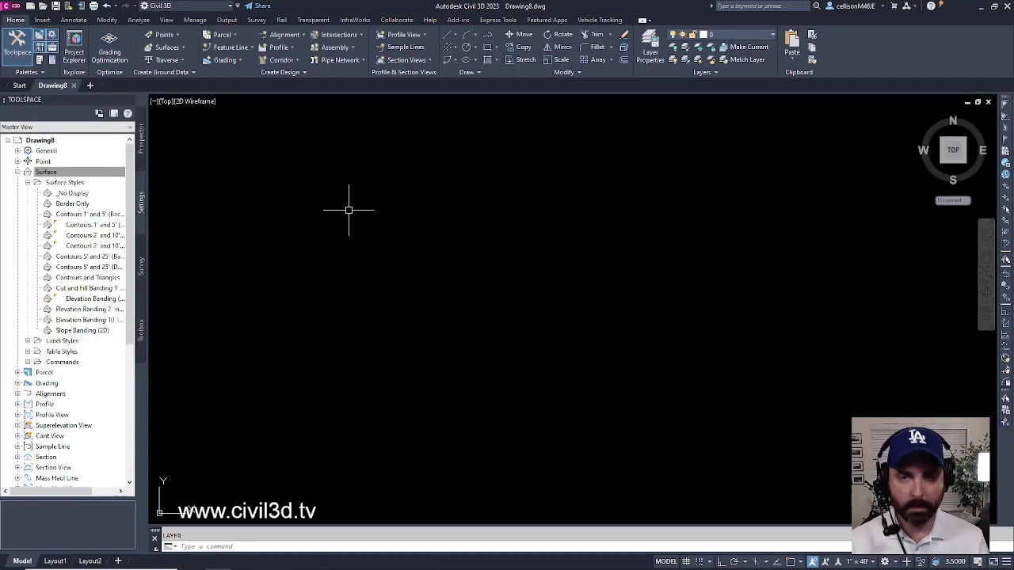
# Open DesignCenter and scroll through Drawing8's 58 template blocks such as manholes and hydrants.
pyautogui.write('ac')
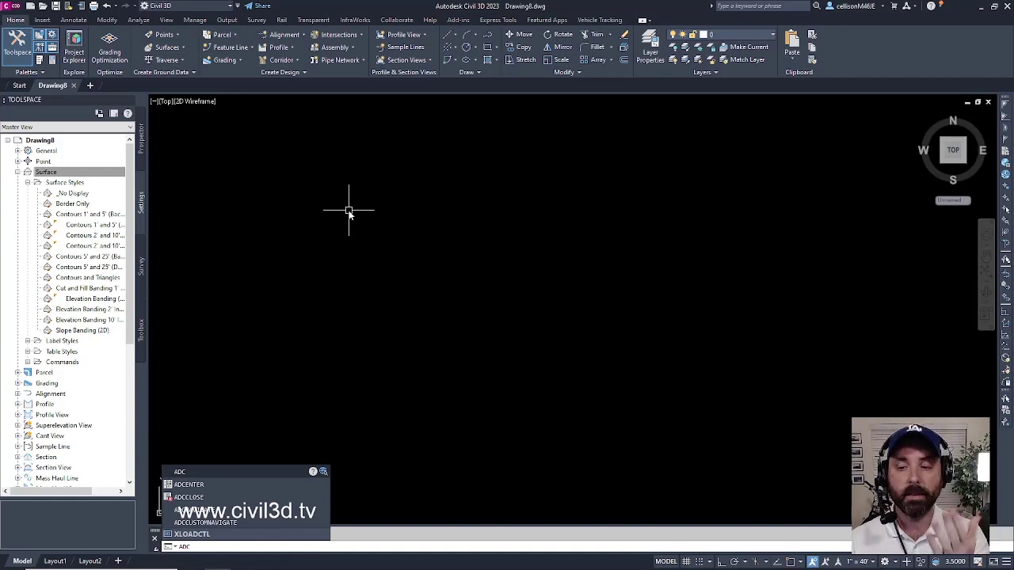
pyautogui.press('Return')
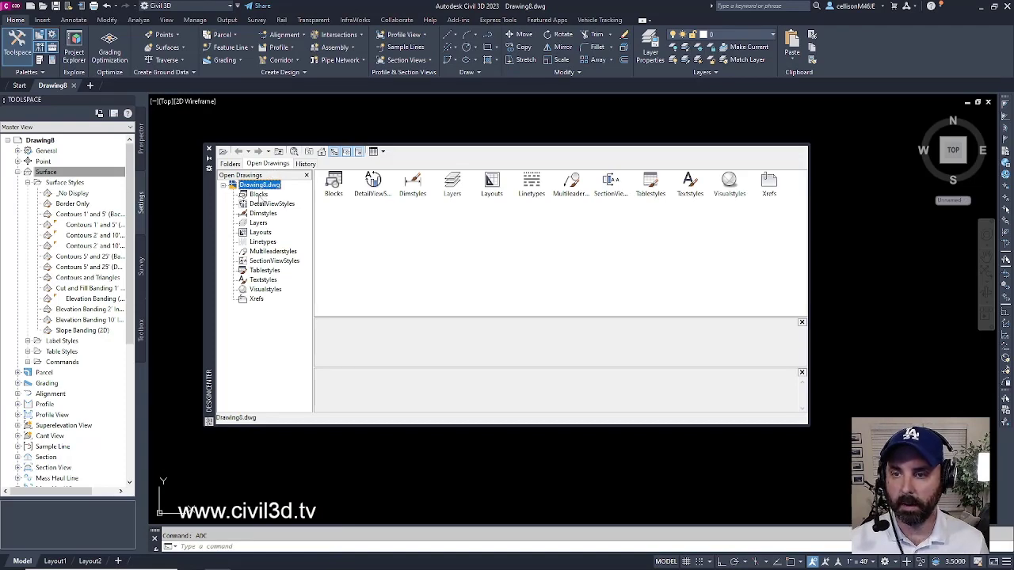
pyautogui.click(259, 195)
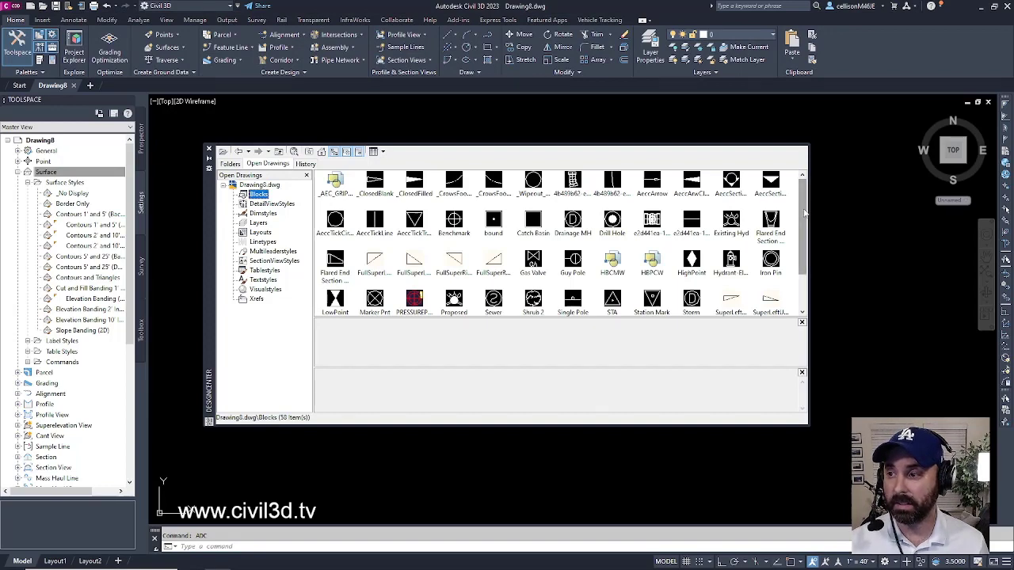
pyautogui.moveTo(802, 208)
pyautogui.mouseDown()
pyautogui.moveTo(803, 270)
pyautogui.moveTo(803, 236)
pyautogui.mouseUp()
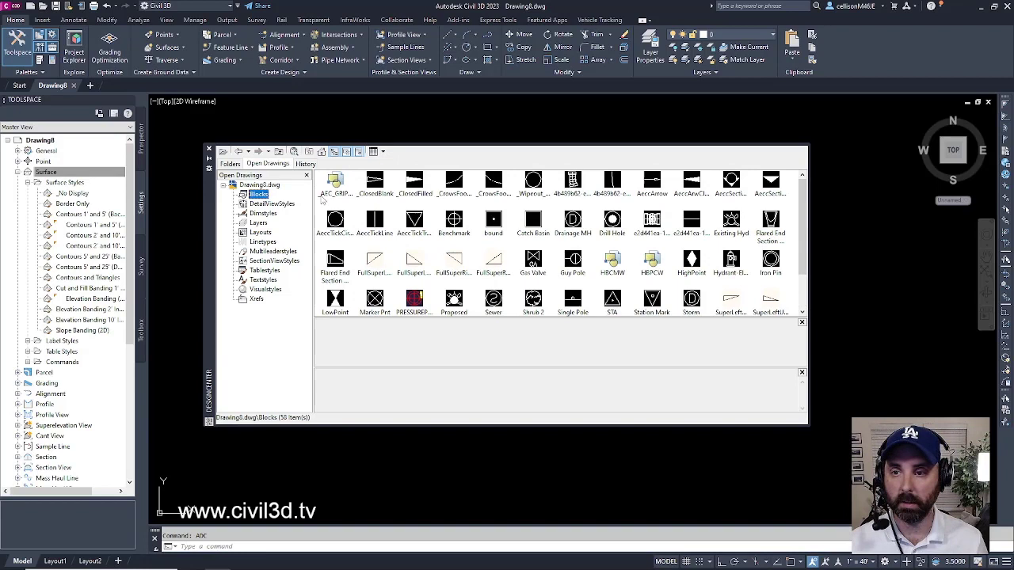
# Review Drawing8's dimension styles, layers, linetypes, table and text styles, then close DesignCenter.
pyautogui.click(265, 214)
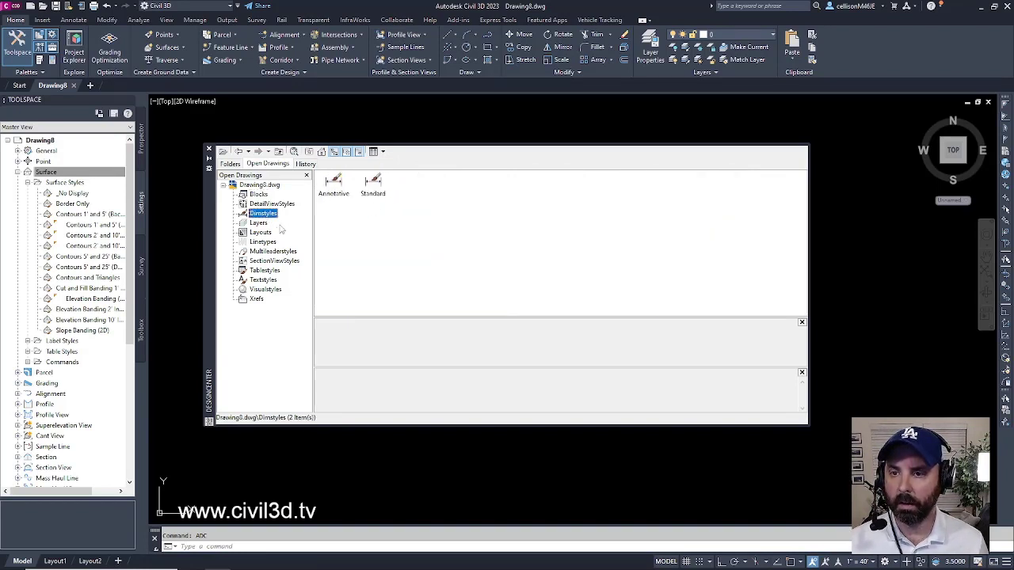
pyautogui.click(260, 223)
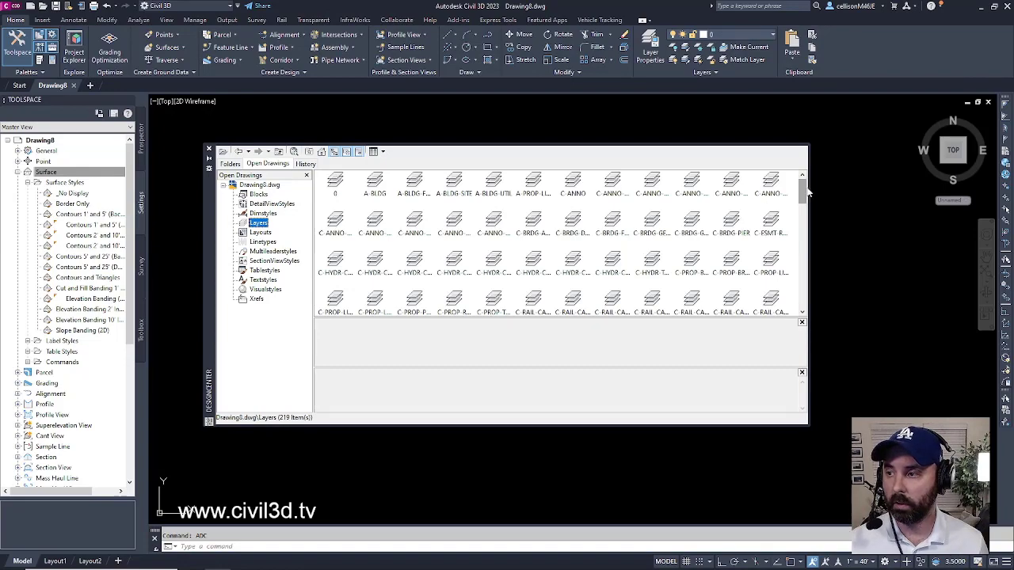
pyautogui.moveTo(802, 190); pyautogui.dragTo(802, 310)
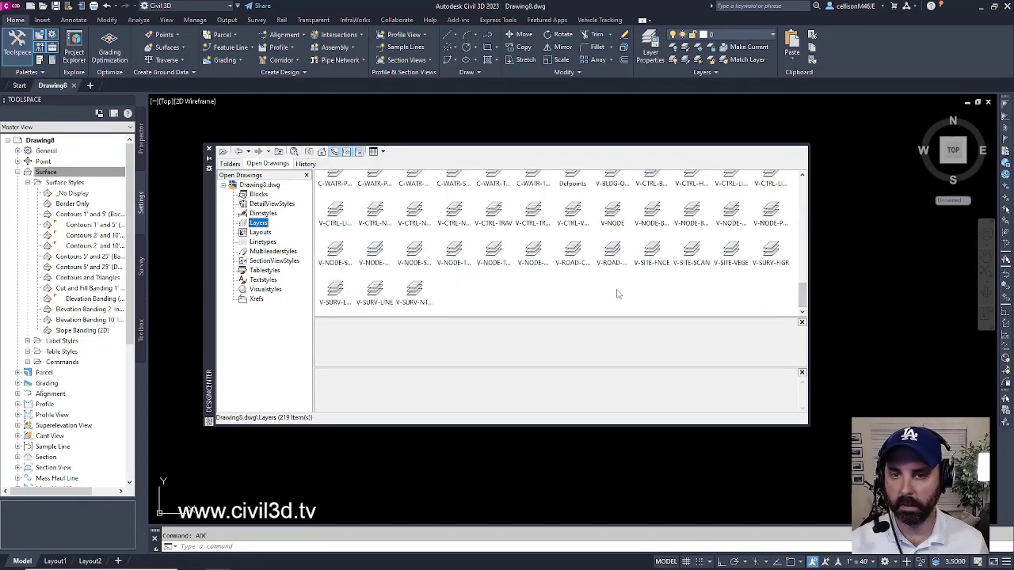
pyautogui.click(262, 242)
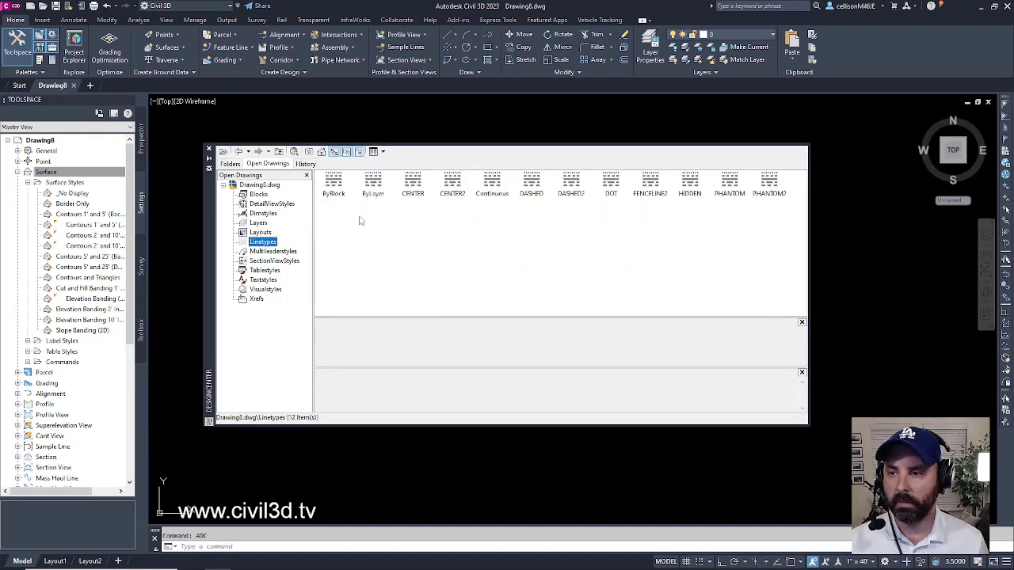
pyautogui.click(269, 270)
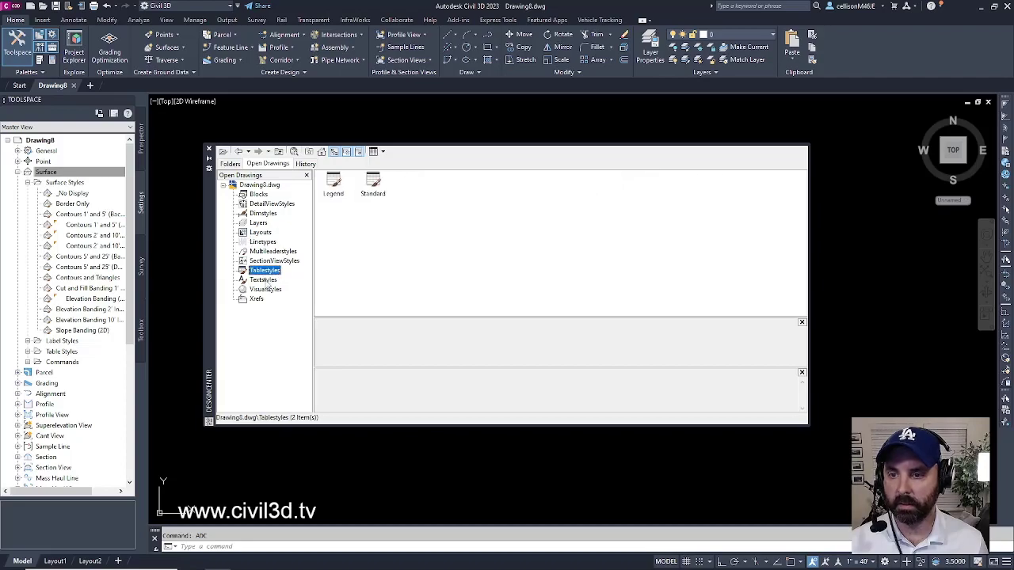
pyautogui.click(264, 280)
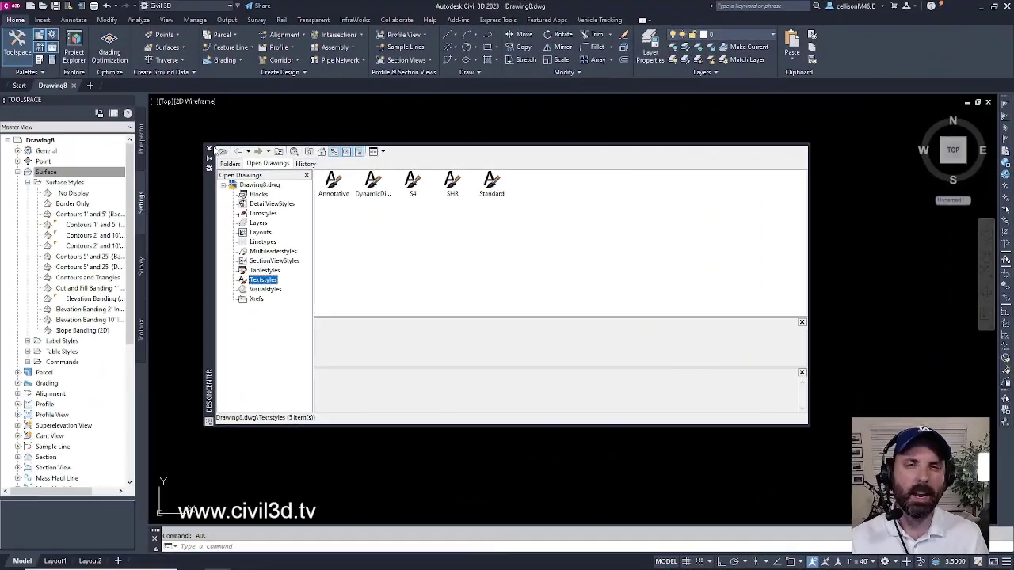
pyautogui.click(209, 149)
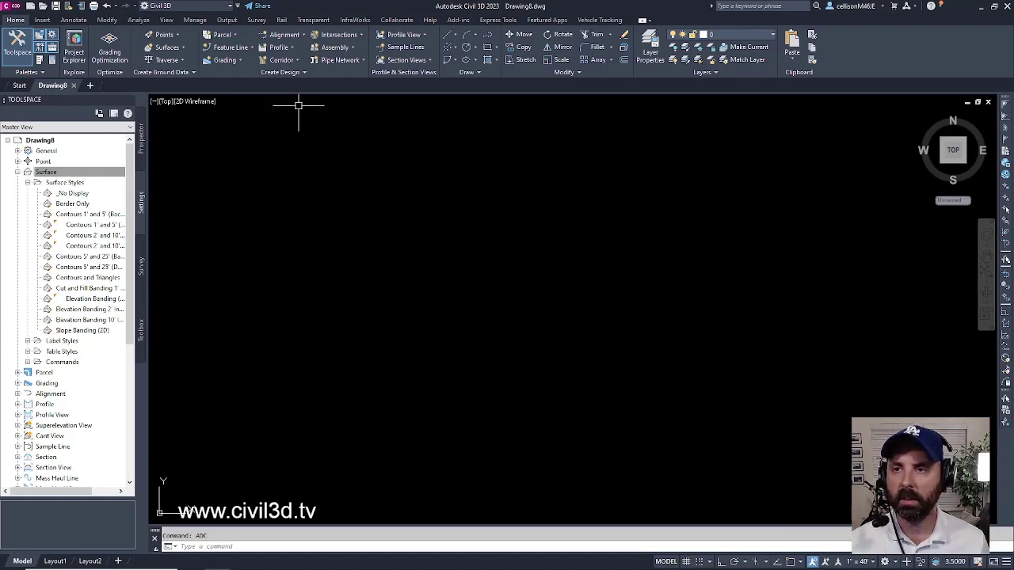
# Close Drawing8 and start Drawing9 using 'Open with no Template - Imperial'.
pyautogui.click(73, 85)
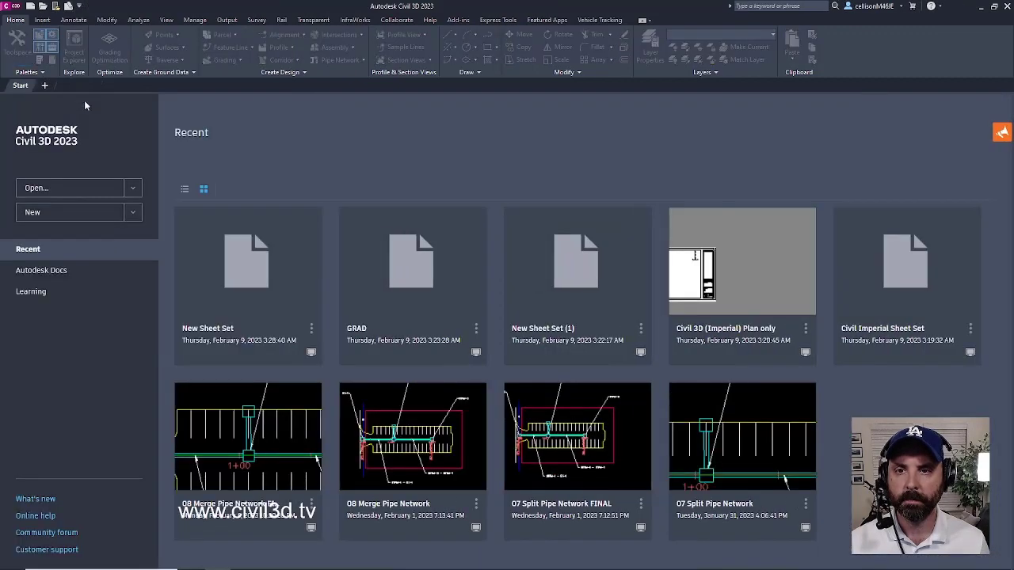
pyautogui.click(12, 10)
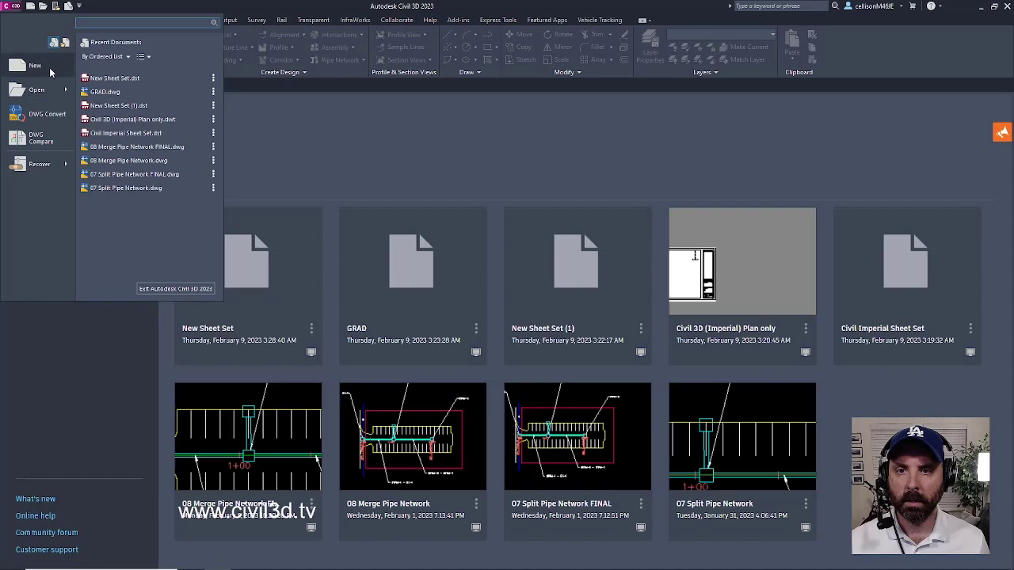
pyautogui.click(49, 68)
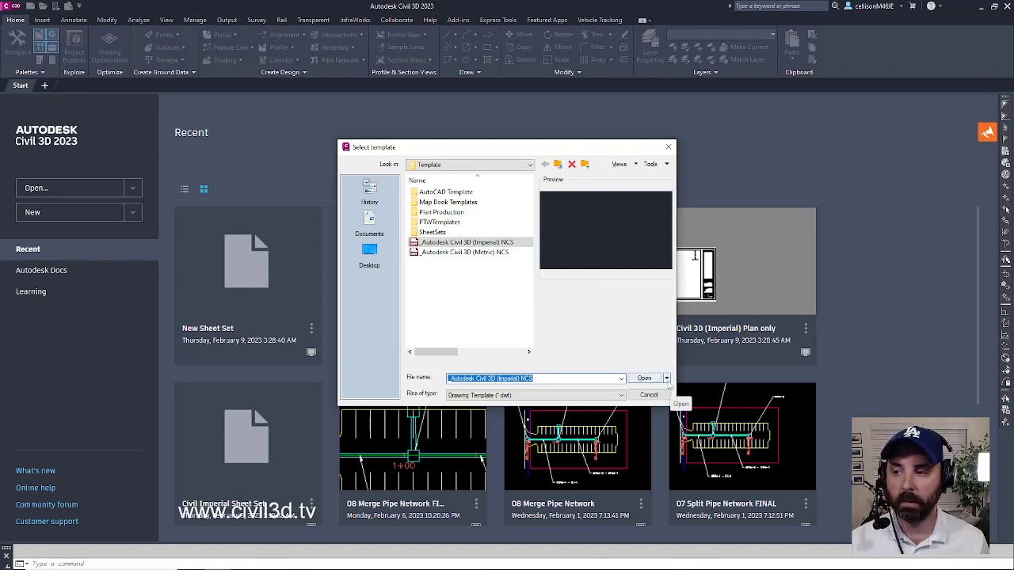
pyautogui.click(667, 380)
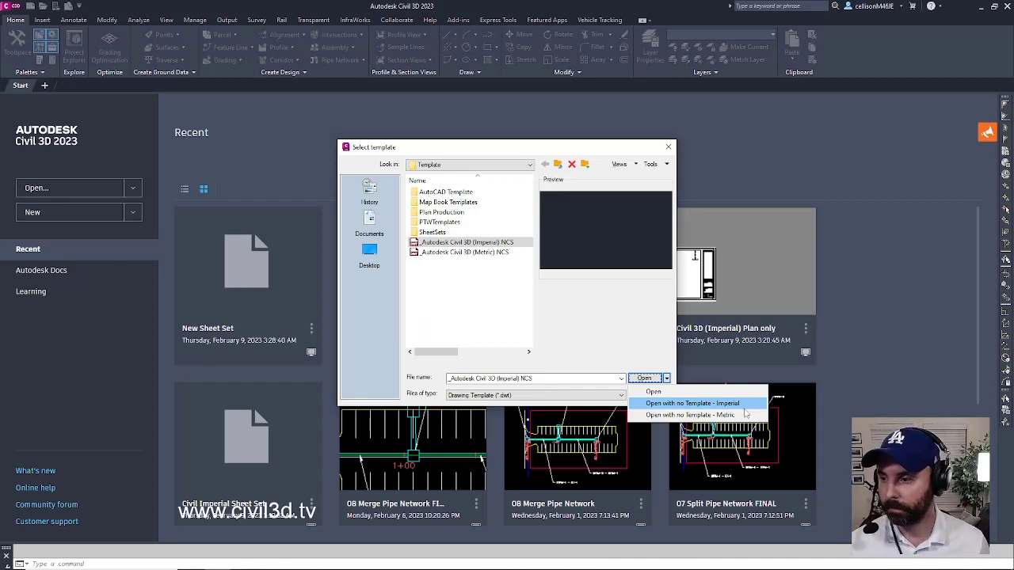
pyautogui.click(744, 405)
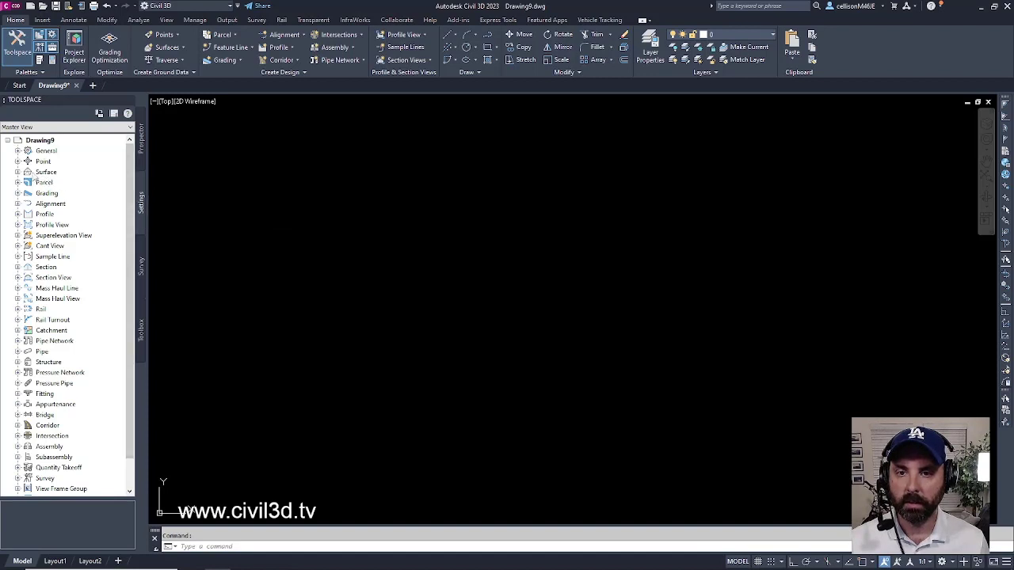
# Expand Drawing9's Surface Styles and Contour label styles, each showing only Standard.
pyautogui.click(18, 172)
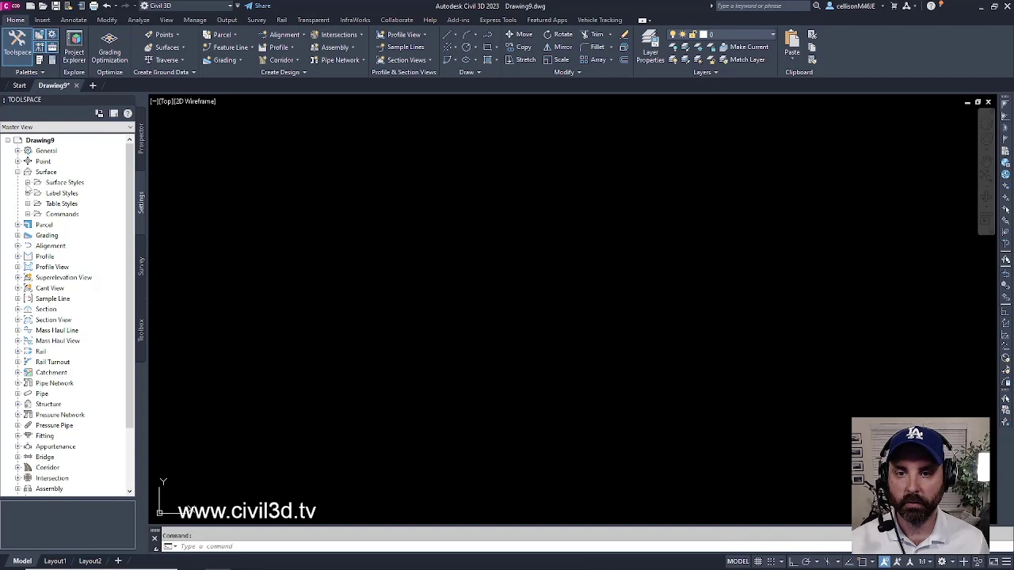
pyautogui.click(27, 183)
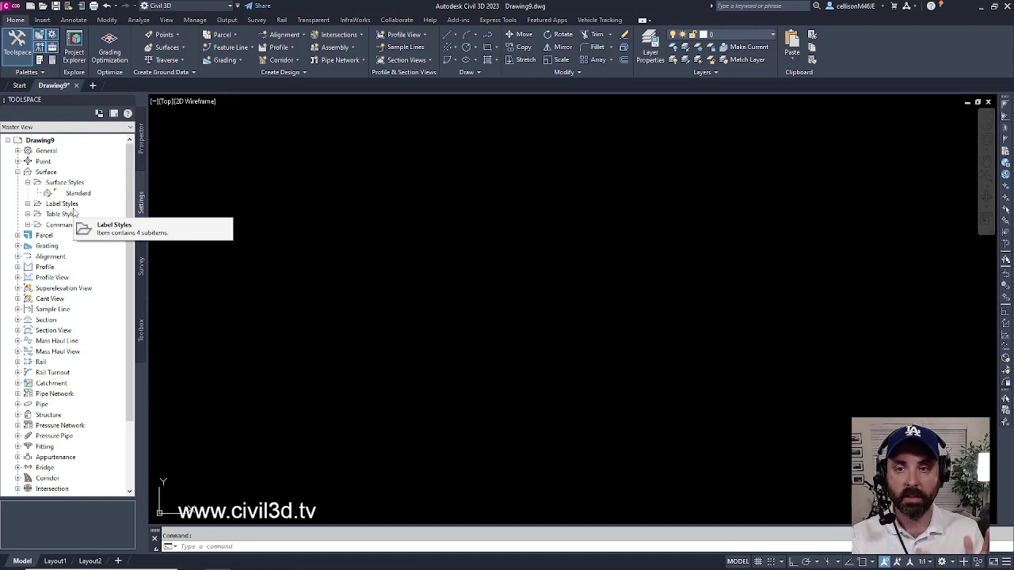
pyautogui.click(62, 204)
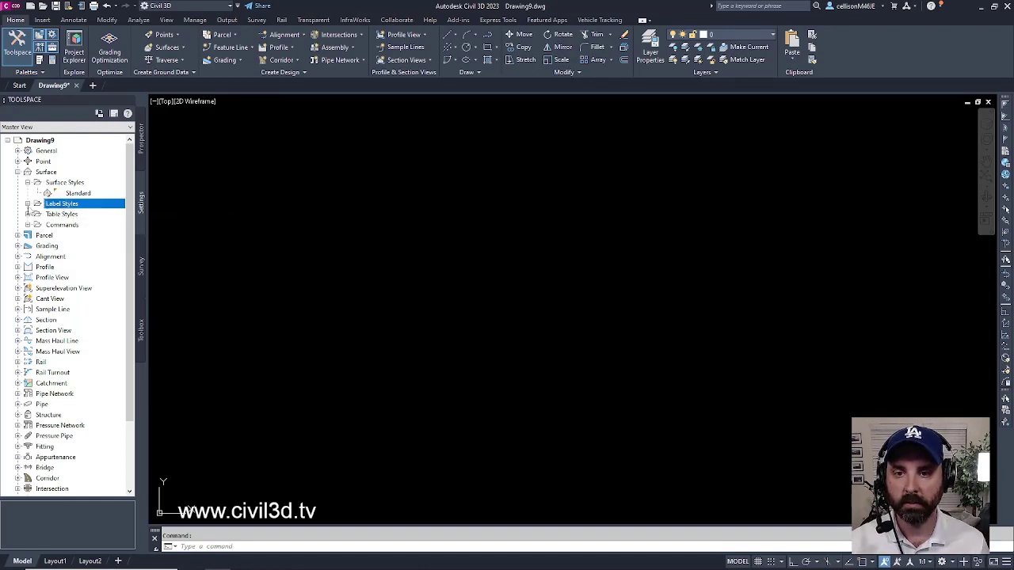
pyautogui.click(27, 204)
pyautogui.click(37, 215)
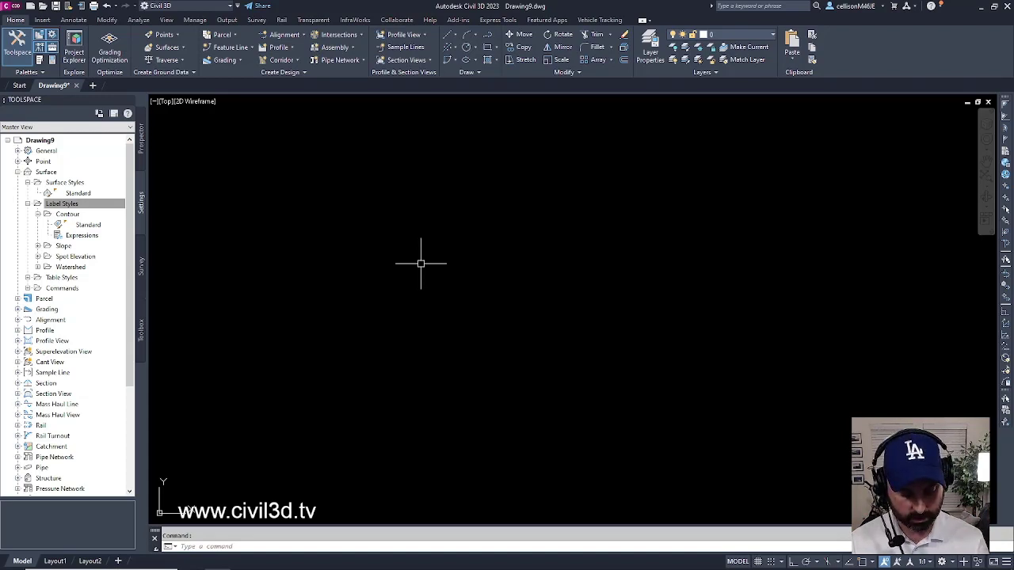
# Open DesignCenter with ADC and confirm Drawing9 contains no blocks.
pyautogui.write('adc')
pyautogui.press('Return')
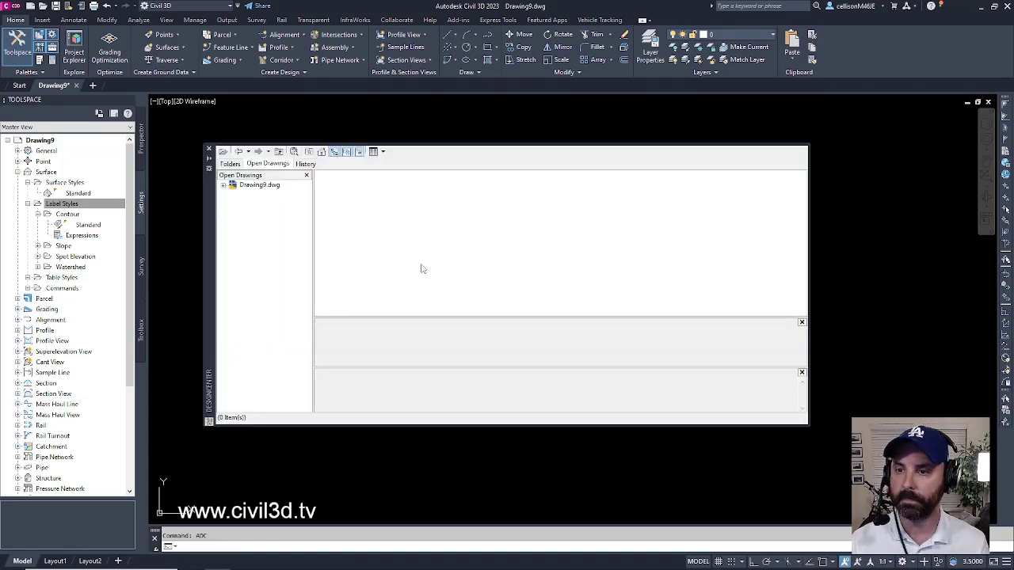
pyautogui.click(223, 185)
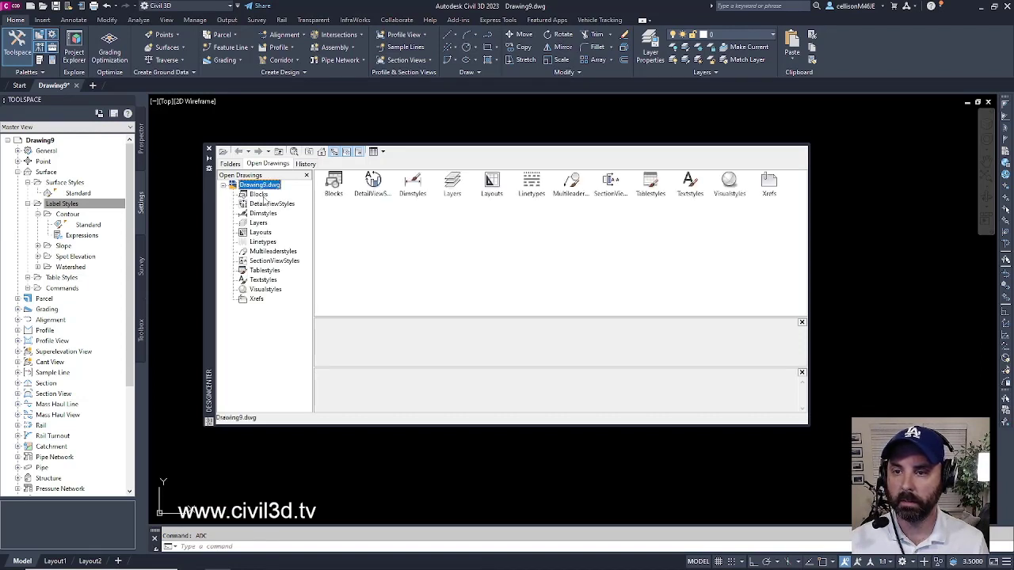
pyautogui.click(262, 197)
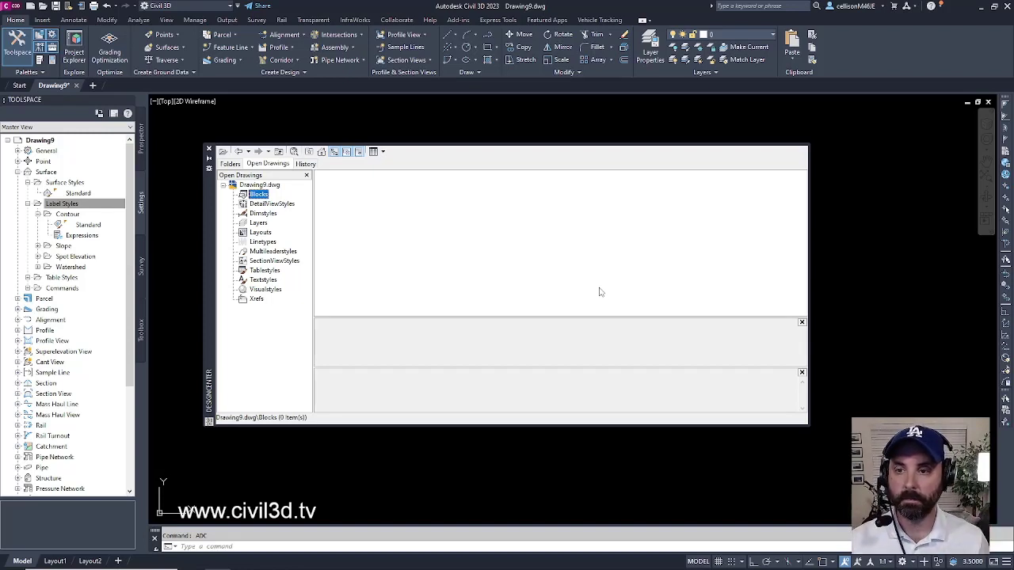
# List Drawing9's dimension styles, its lone layer 0, four linetypes, and Annotative, Legend, Standard text styles.
pyautogui.click(264, 214)
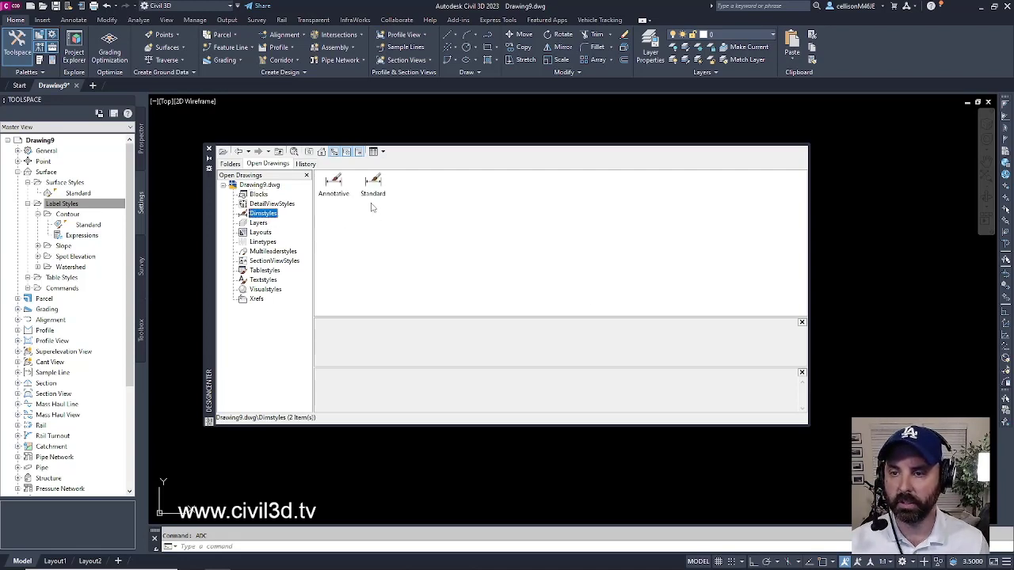
pyautogui.click(259, 223)
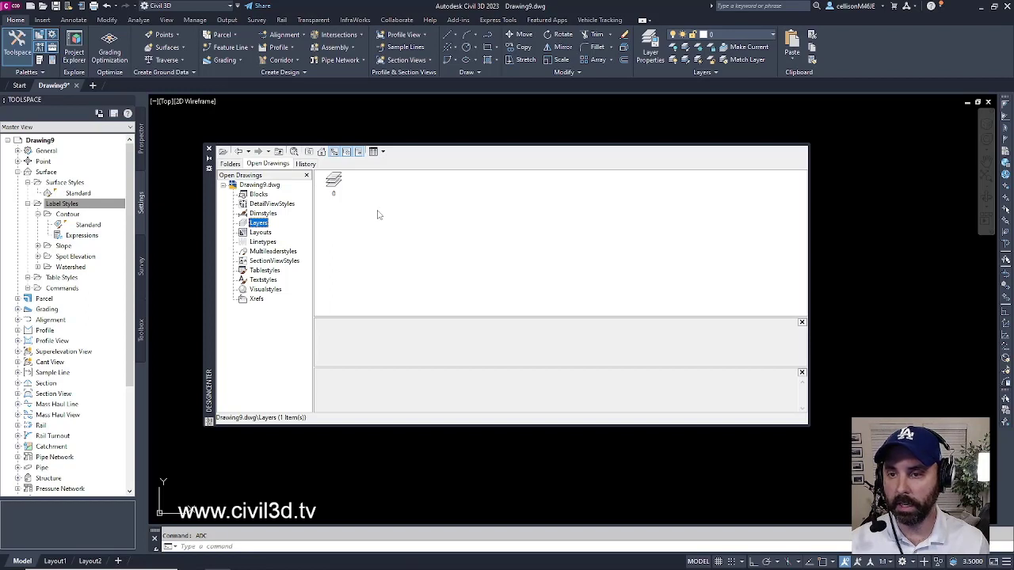
pyautogui.click(262, 243)
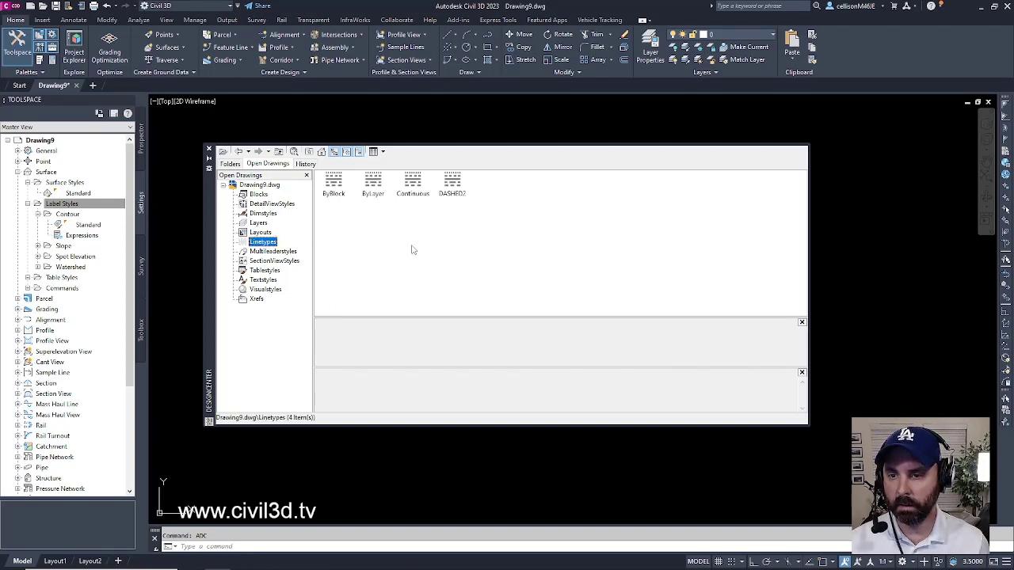
pyautogui.click(266, 280)
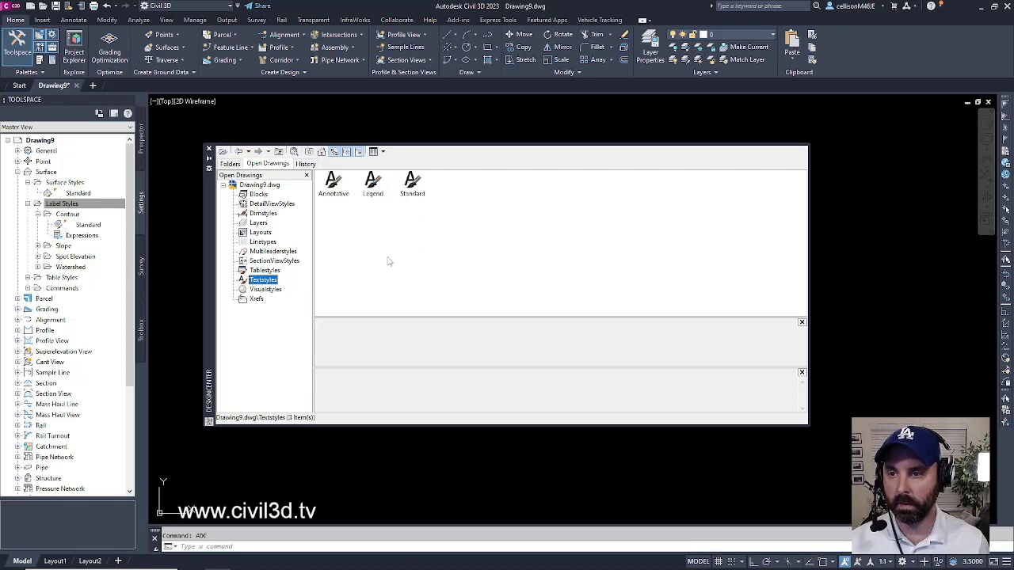